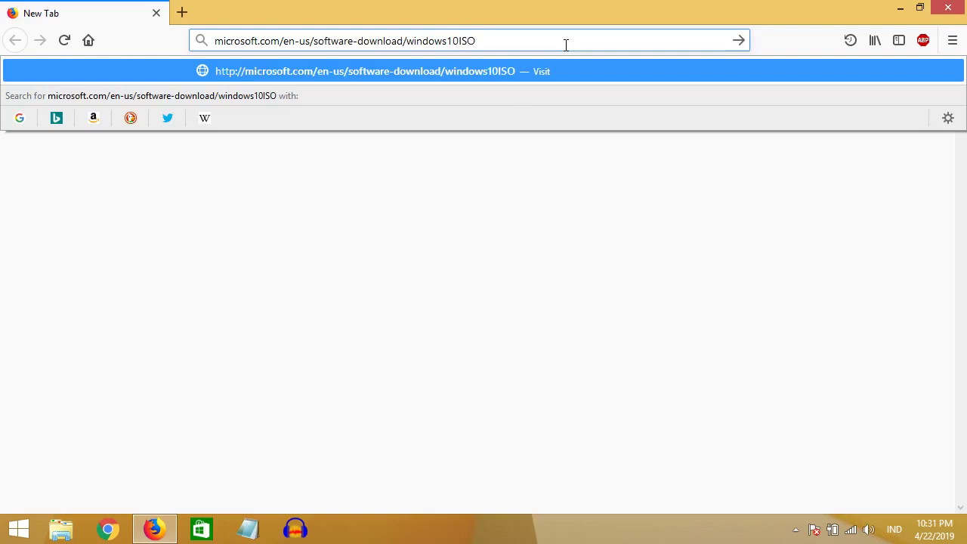
Load microsoft.com/en-us/software-download/windows10ISO and download the media creation tool, saving MediaCreationTool1809.exe to the Desktop.
{"action": "key", "text": "Return"}
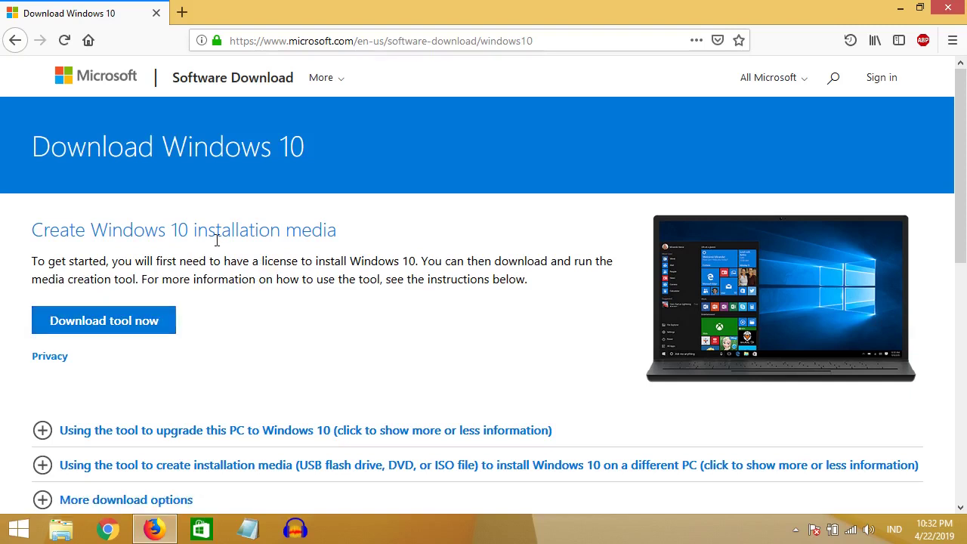
{"action": "left_click", "coordinate": [161, 326]}
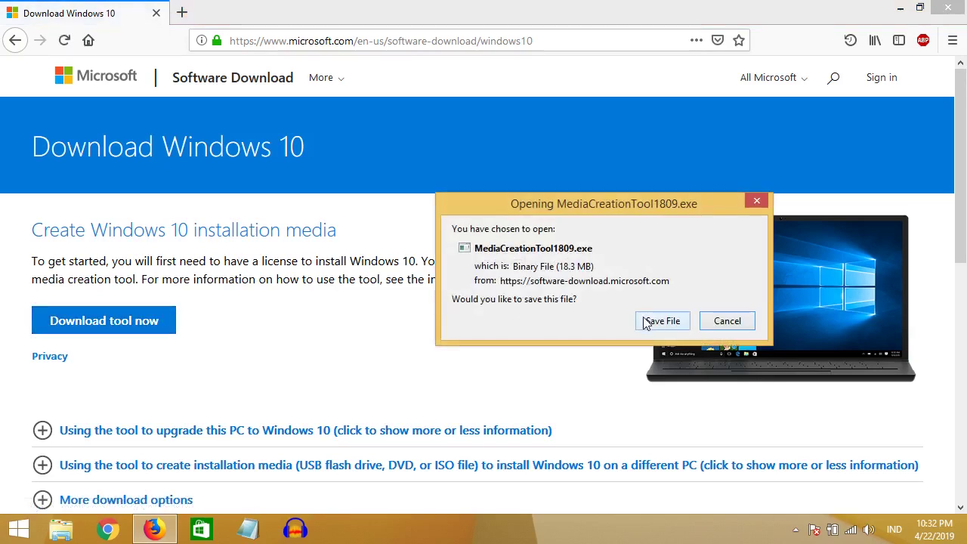
{"action": "left_click", "coordinate": [643, 323]}
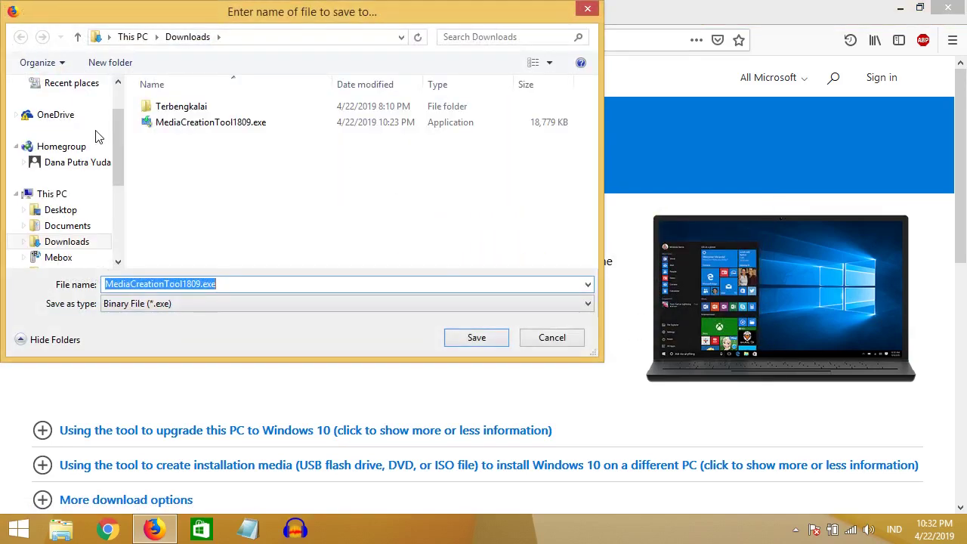
{"action": "left_click", "coordinate": [79, 212]}
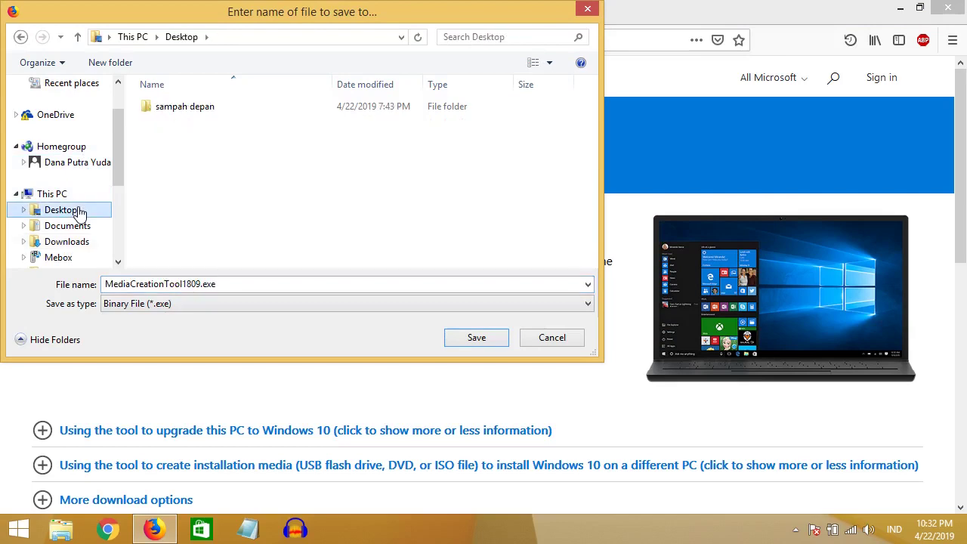
{"action": "left_click", "coordinate": [462, 340]}
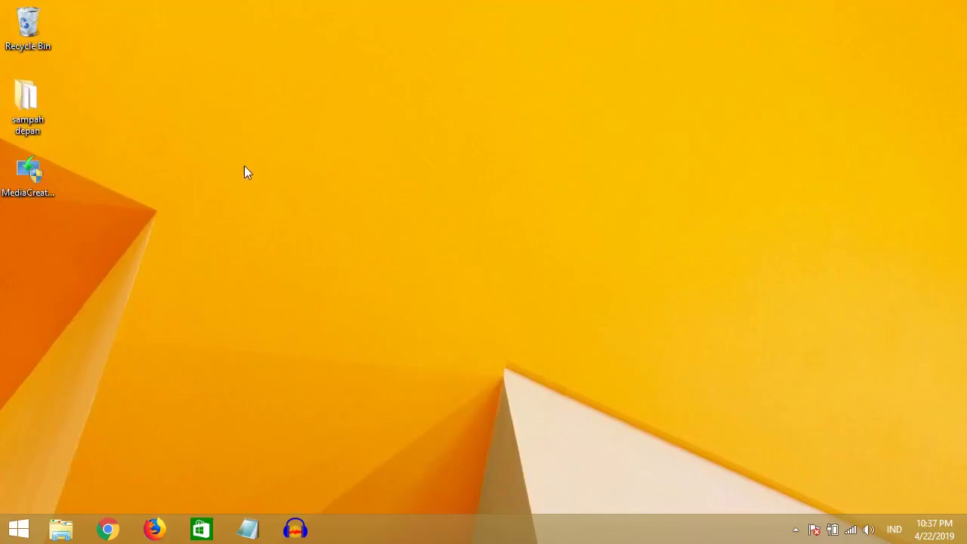
Run the downloaded media creation tool from the desktop and accept its license terms.
{"action": "double_click", "coordinate": [34, 173]}
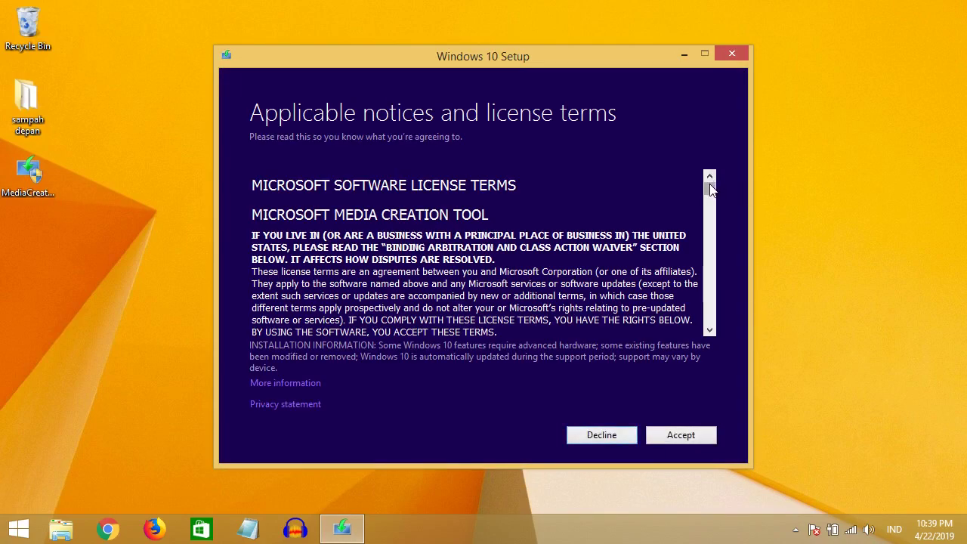
{"action": "left_click_drag", "start_coordinate": [710, 189], "coordinate": [709, 318]}
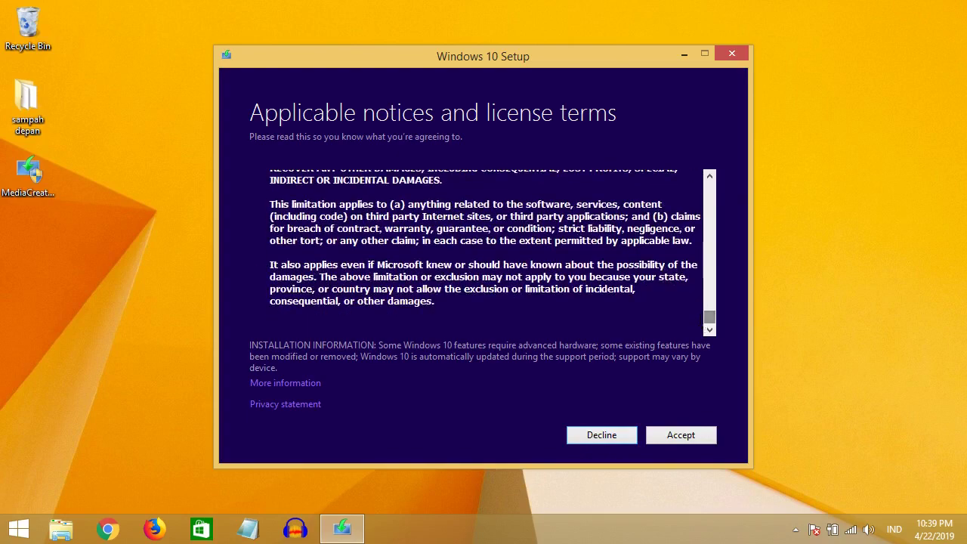
{"action": "left_click", "coordinate": [659, 438]}
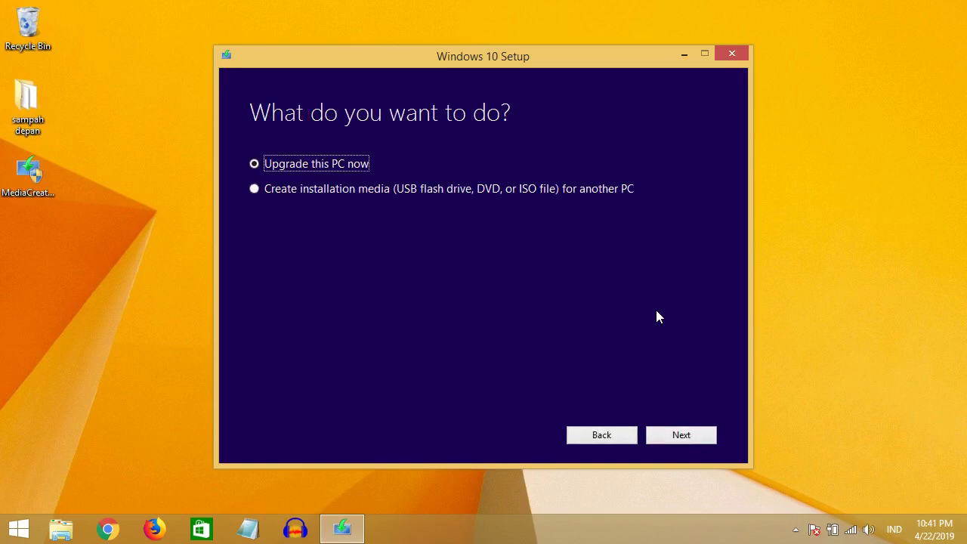
Choose to create installation media for another PC, without the recommended options, using English (United States), Windows 10 and 64-bit (x64).
{"action": "left_click", "coordinate": [360, 190]}
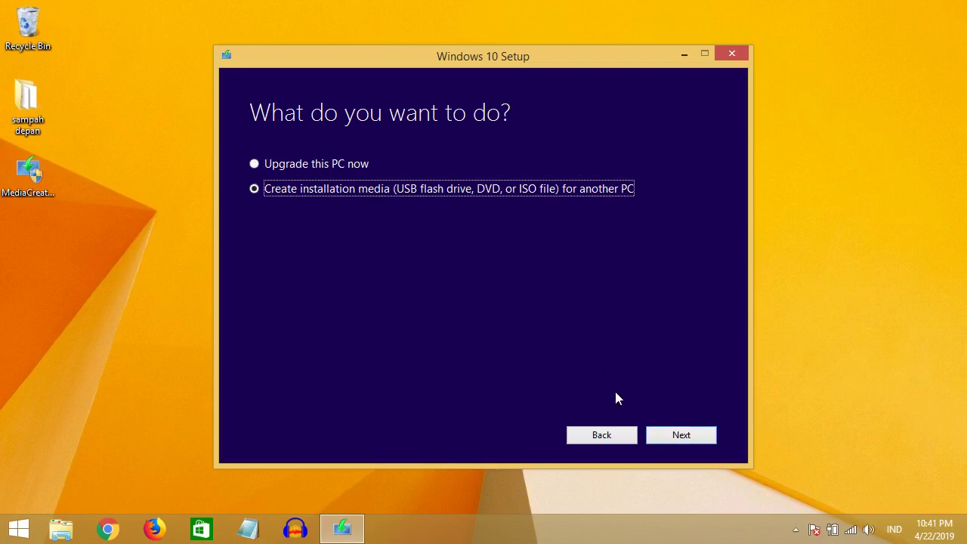
{"action": "left_click", "coordinate": [660, 440]}
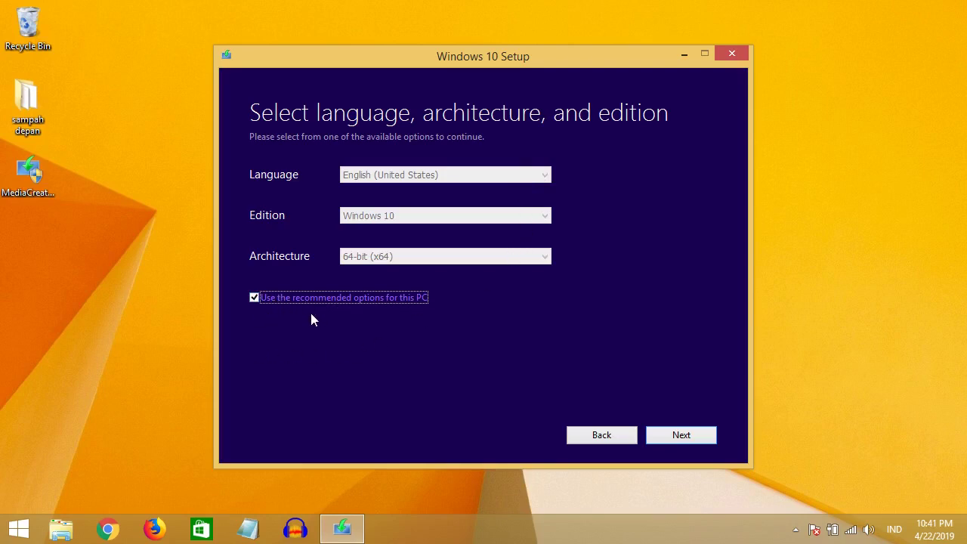
{"action": "left_click", "coordinate": [255, 298]}
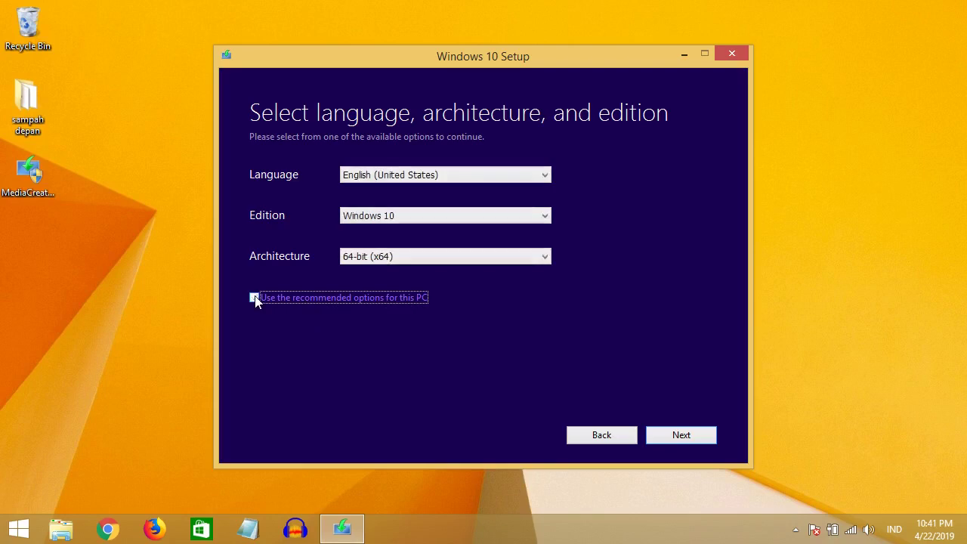
{"action": "left_click", "coordinate": [452, 173]}
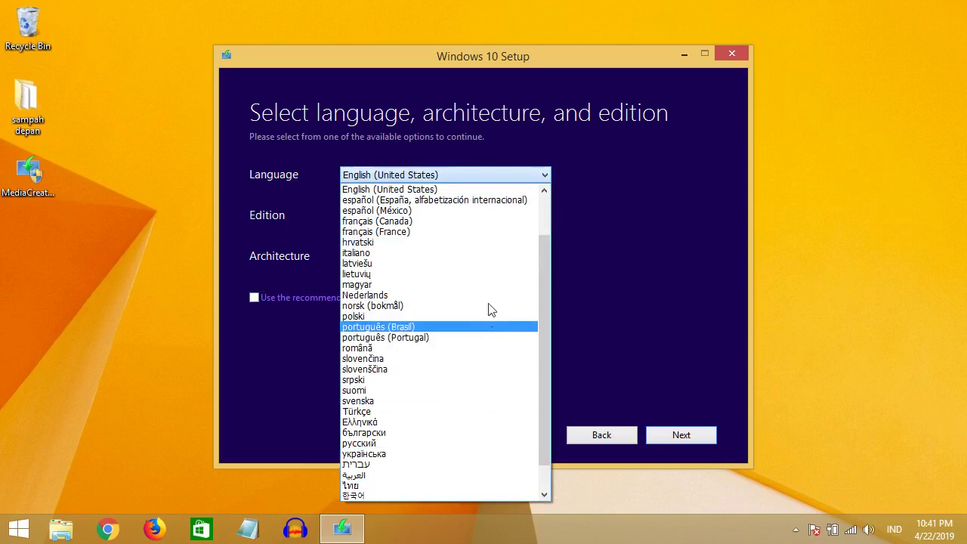
{"action": "left_click", "coordinate": [488, 189]}
{"action": "left_click", "coordinate": [502, 218]}
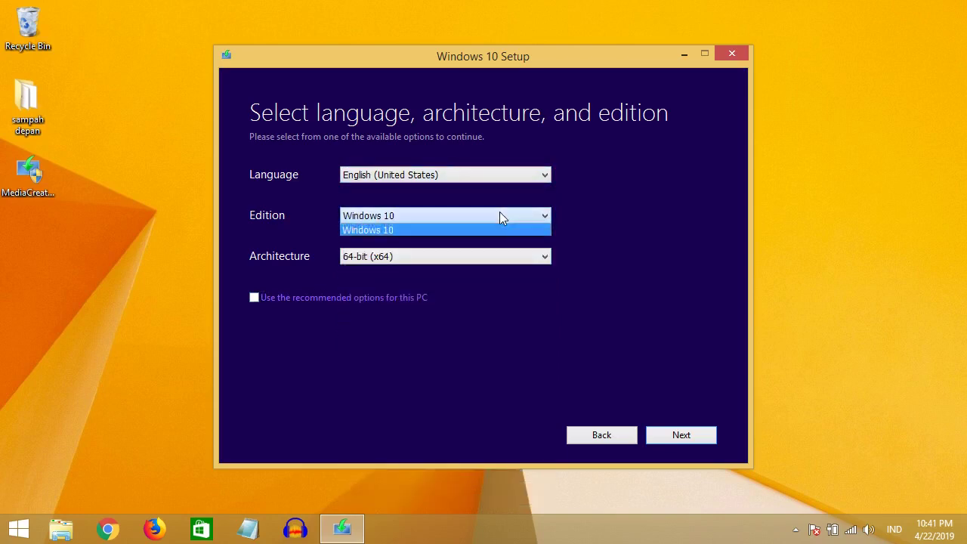
{"action": "left_click", "coordinate": [514, 211]}
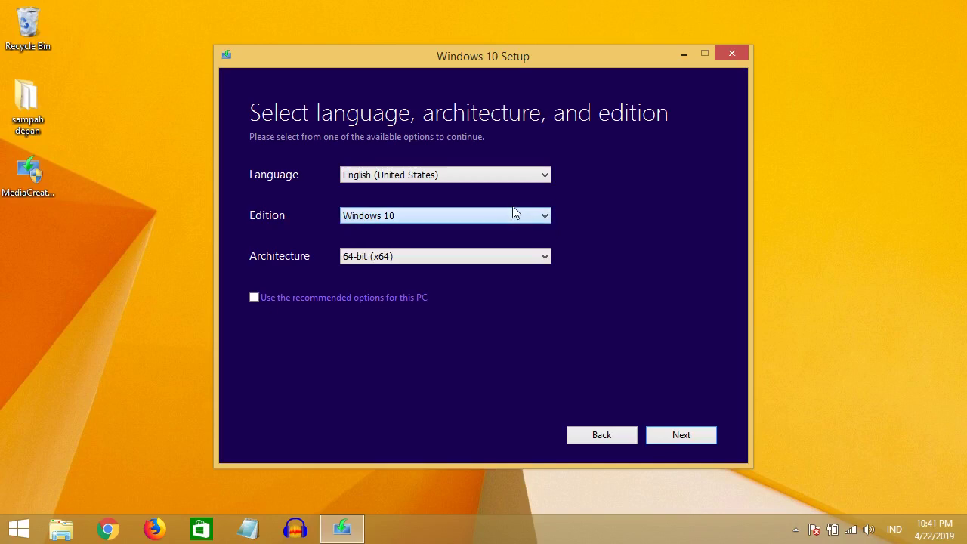
{"action": "left_click", "coordinate": [501, 259]}
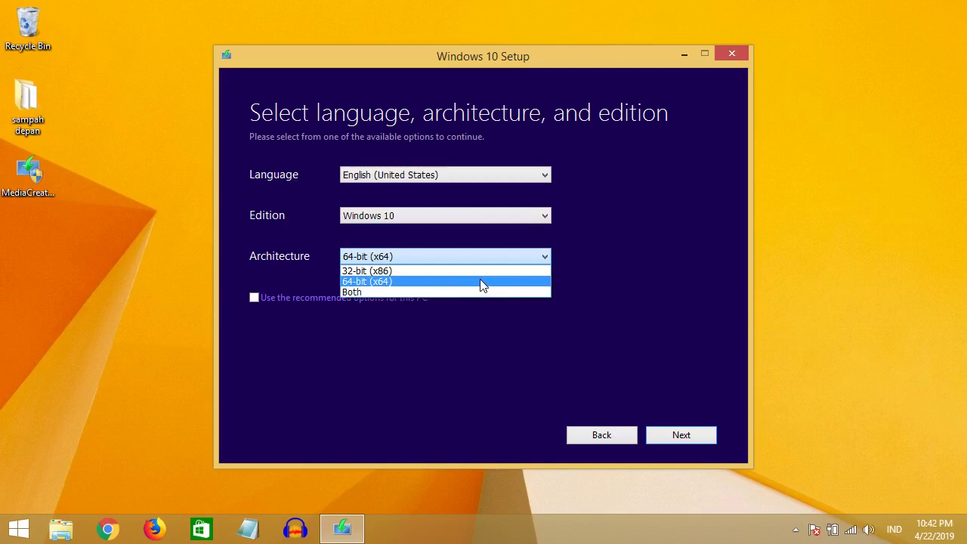
{"action": "left_click", "coordinate": [482, 282]}
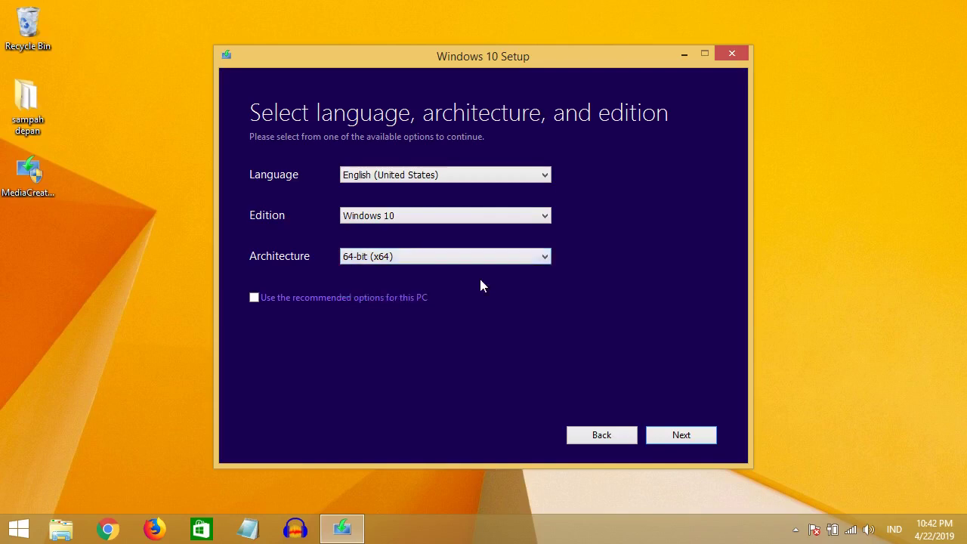
{"action": "left_click", "coordinate": [700, 437]}
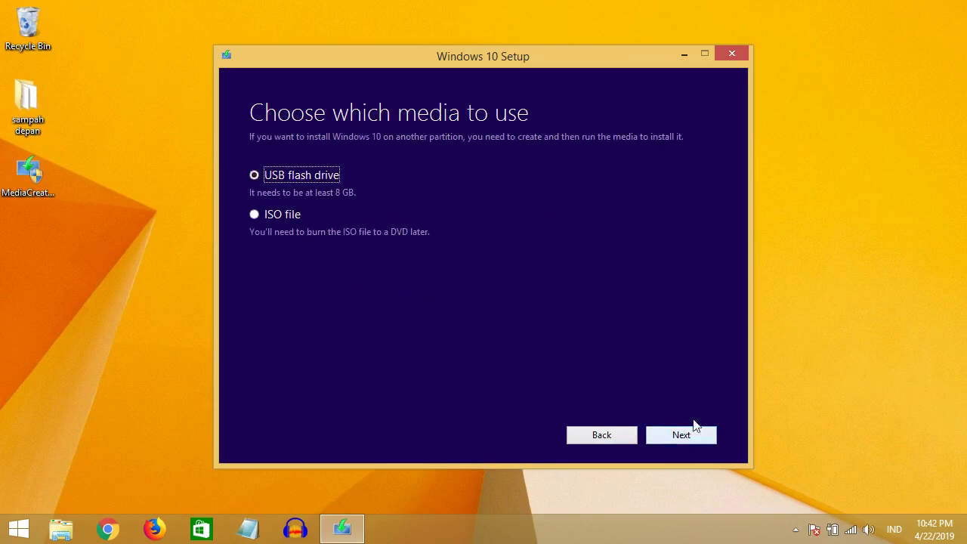
Choose USB flash drive as the media, refresh the drive list, and create the installation media on drive F: through to finish.
{"action": "left_click", "coordinate": [289, 217]}
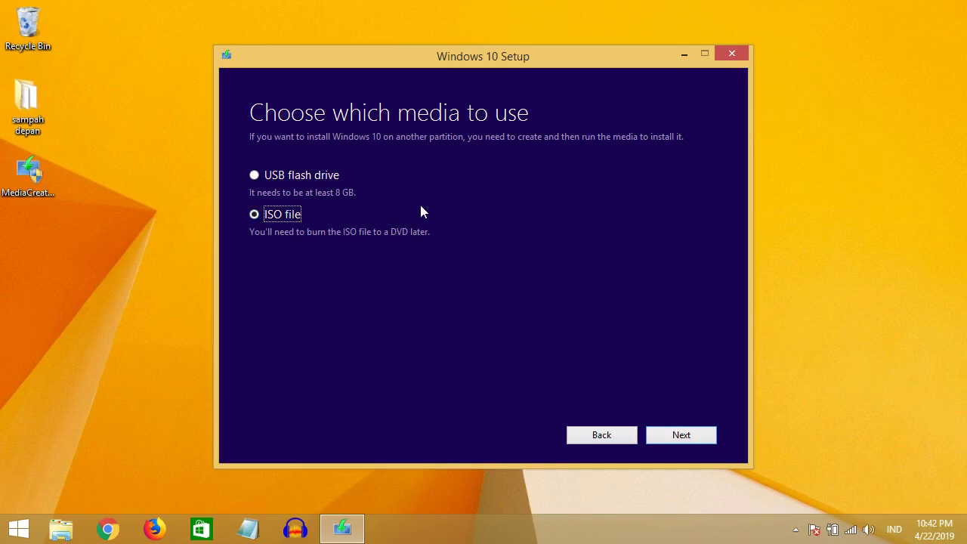
{"action": "left_click", "coordinate": [316, 173]}
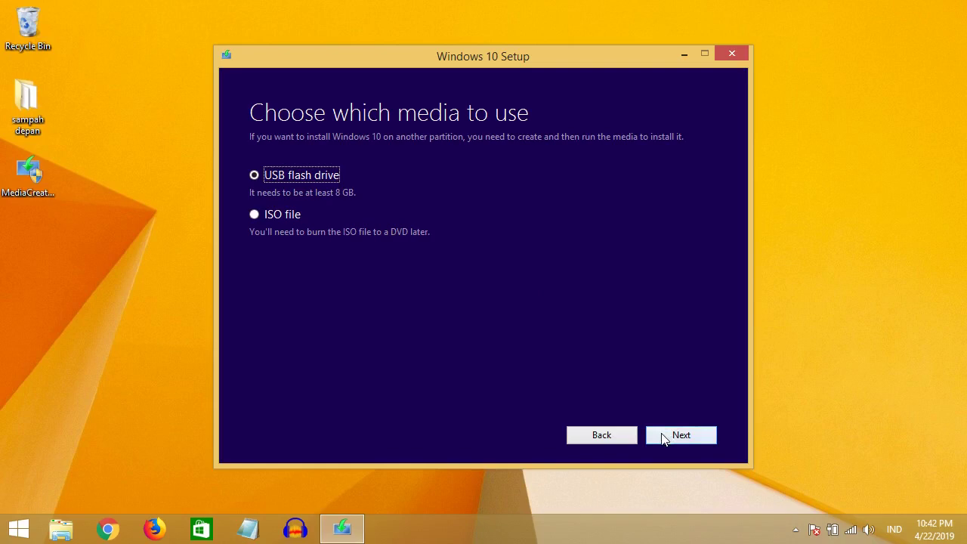
{"action": "left_click", "coordinate": [681, 436]}
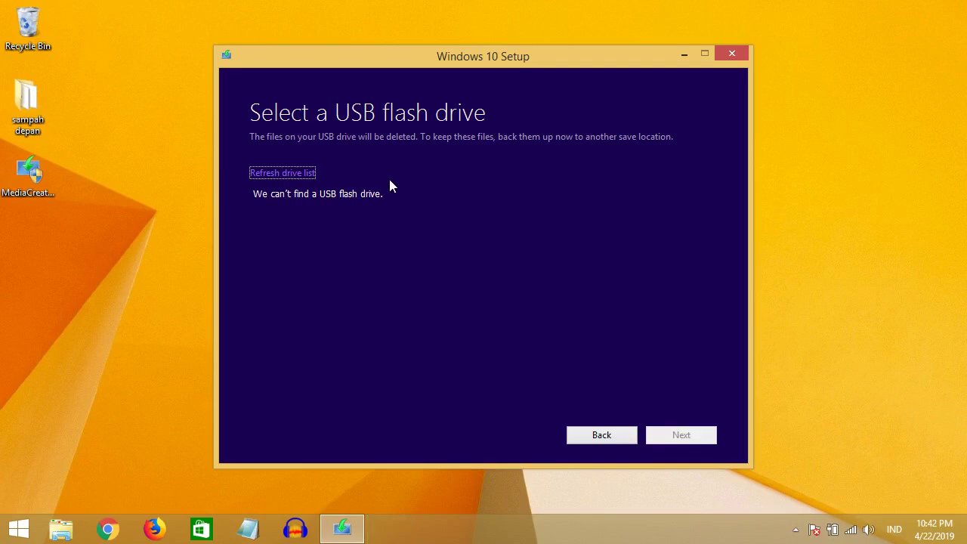
{"action": "left_click", "coordinate": [273, 175]}
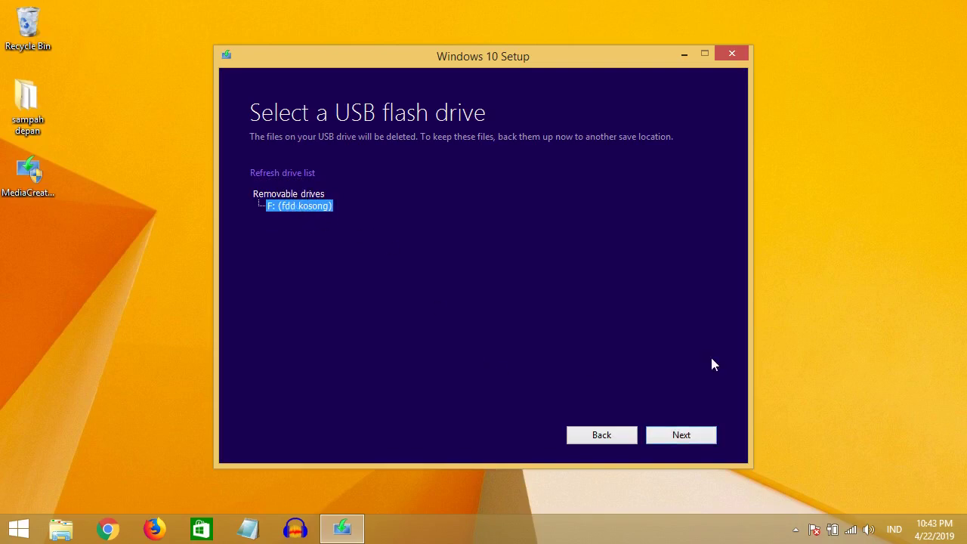
{"action": "left_click", "coordinate": [663, 436]}
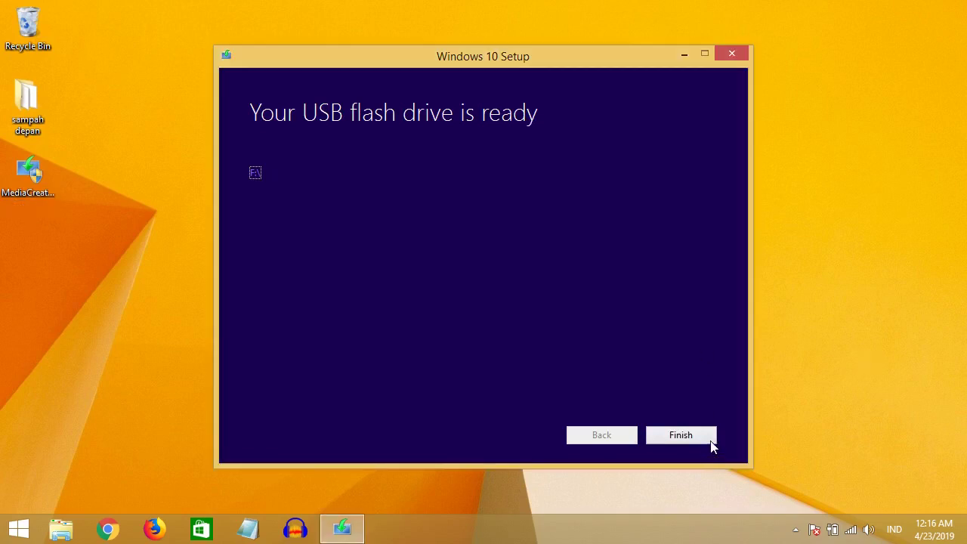
{"action": "left_click", "coordinate": [680, 436]}
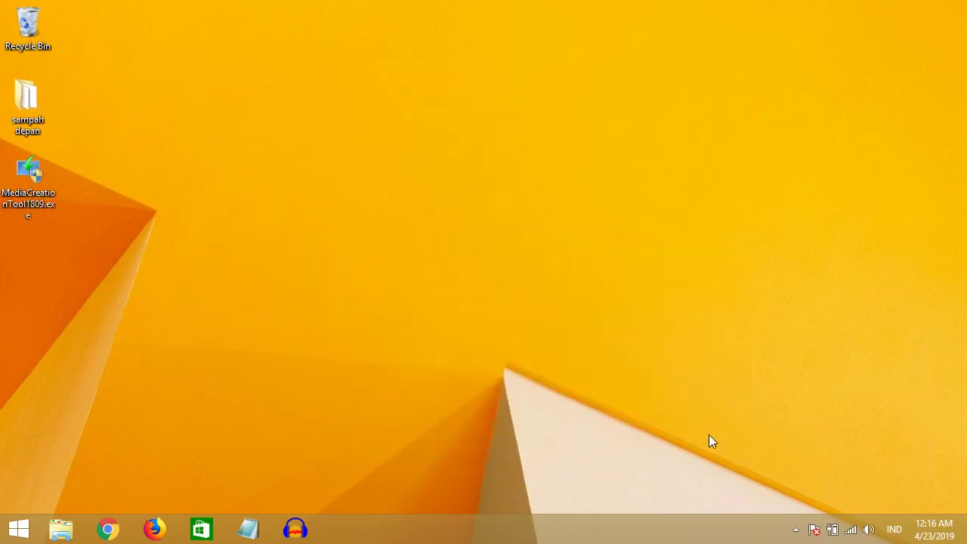
Open the ESD-USB (F:) drive in File Explorer and examine its files and its used and free space in the drive properties.
{"action": "left_click", "coordinate": [61, 531]}
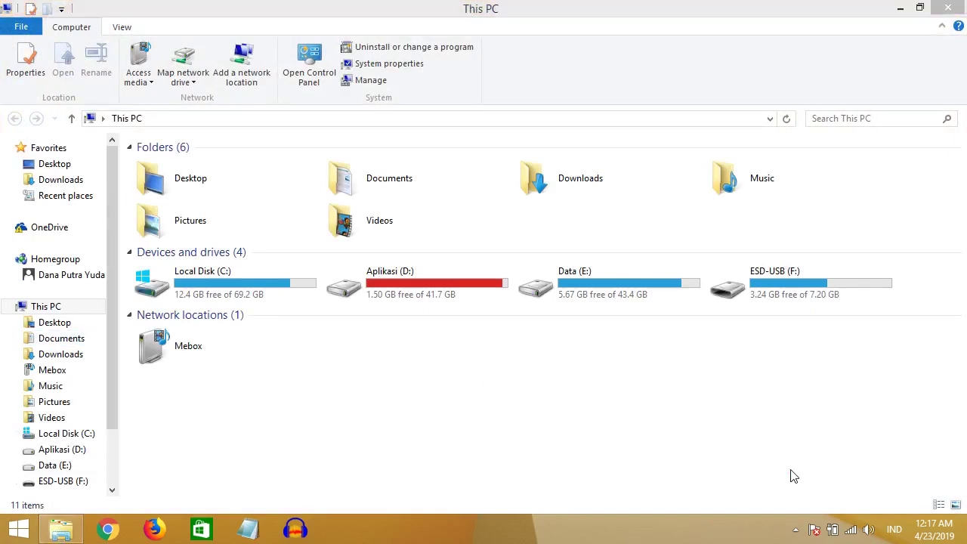
{"action": "double_click", "coordinate": [865, 283]}
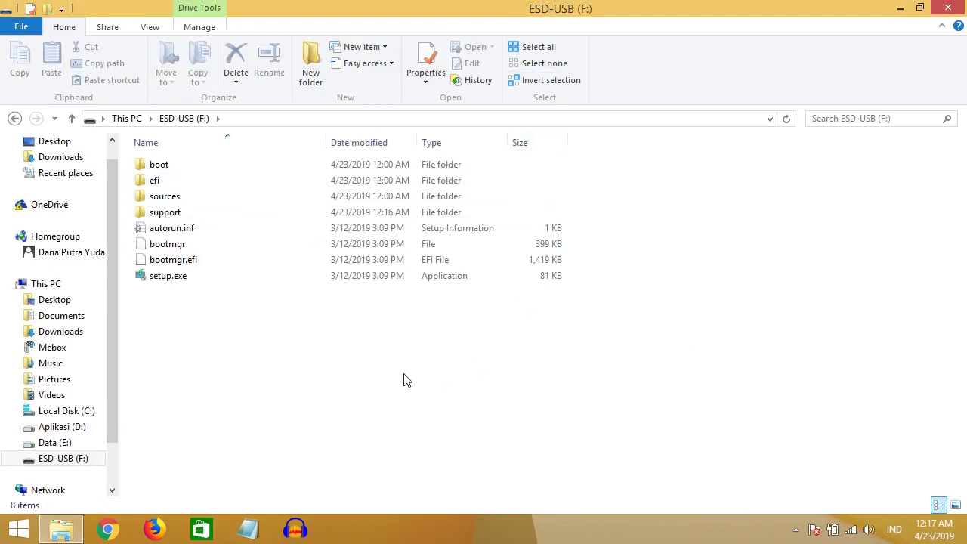
{"action": "right_click", "coordinate": [489, 336]}
{"action": "left_click", "coordinate": [616, 320]}
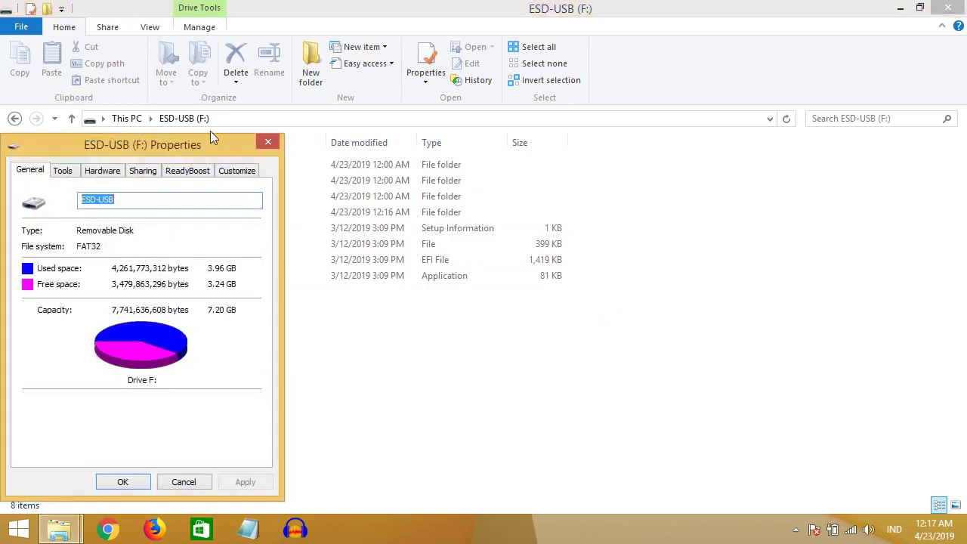
{"action": "left_click_drag", "start_coordinate": [201, 139], "coordinate": [718, 138]}
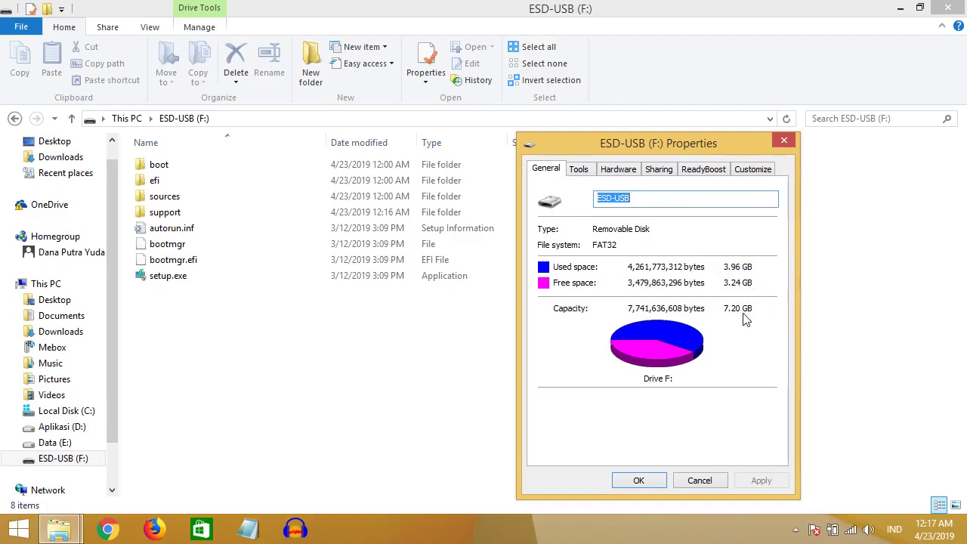
{"action": "left_click", "coordinate": [662, 482]}
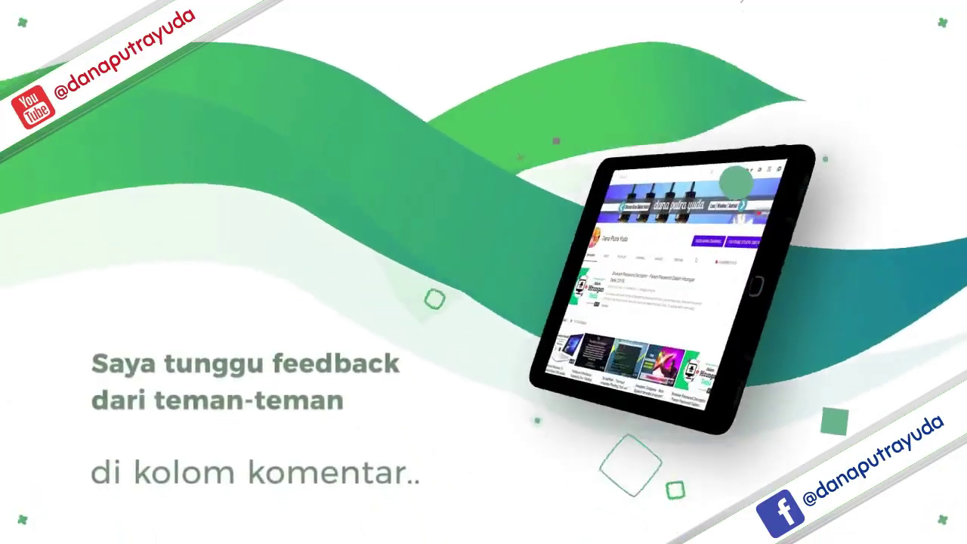